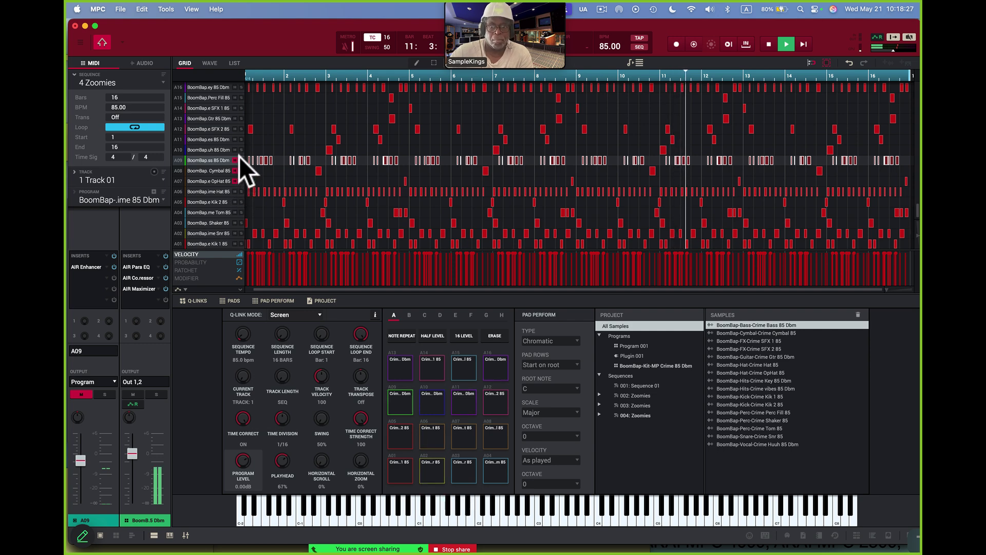
Unmute the A09 bass and A07 open-hat pads in the Zoomies sequence and stop playback.
left_click(234, 160)
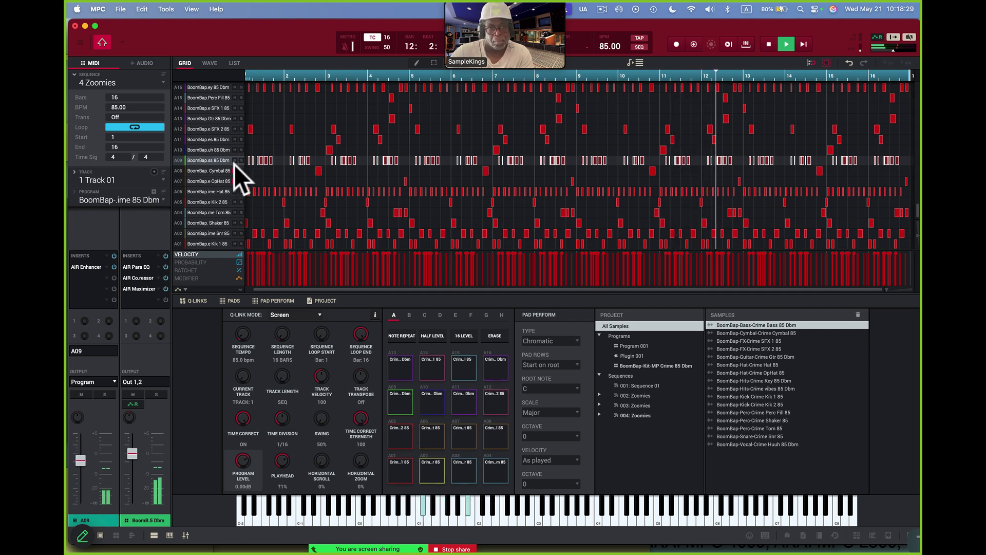
left_click(234, 170)
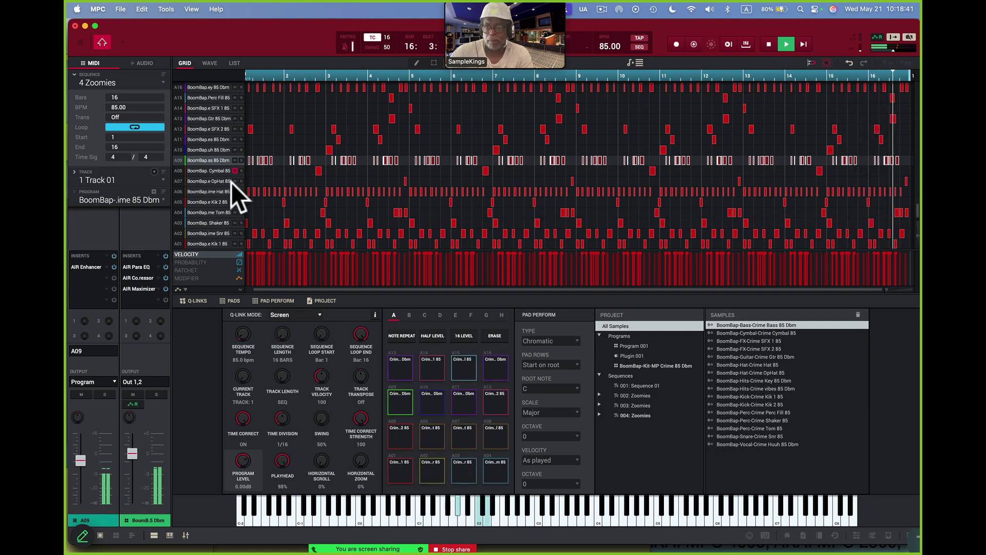
key("space")
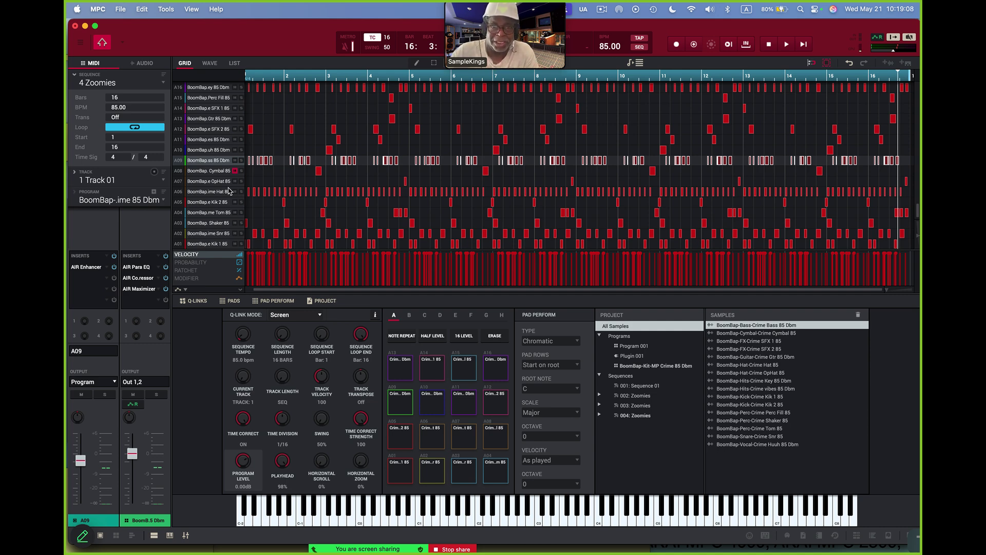
Switch to Chrome and look through the Akai Force Beta 3.5 page for its new plugins, effects and features.
key("super+Tab")
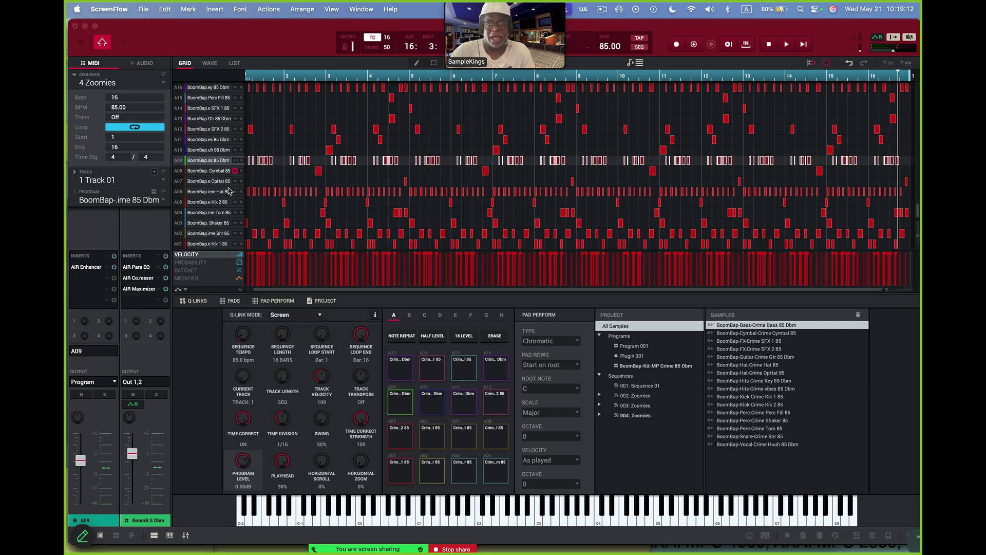
key("super+Tab")
key("Tab")
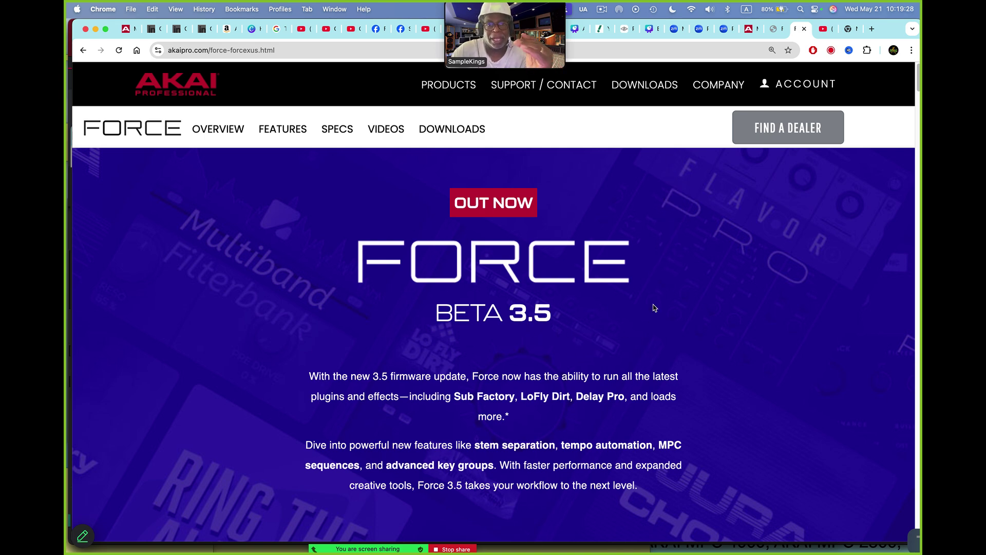
scroll(745, 308, "down", 5)
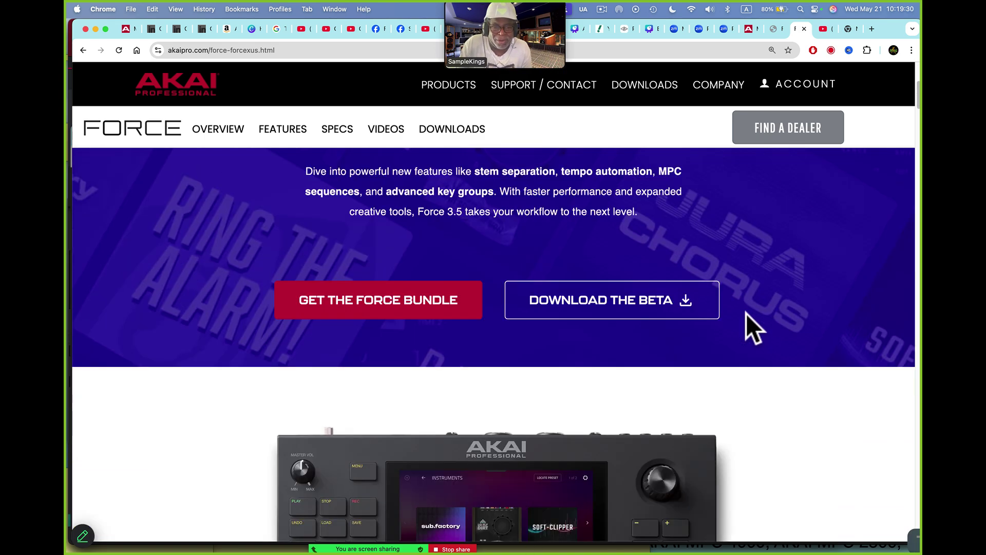
scroll(746, 313, "down", 10)
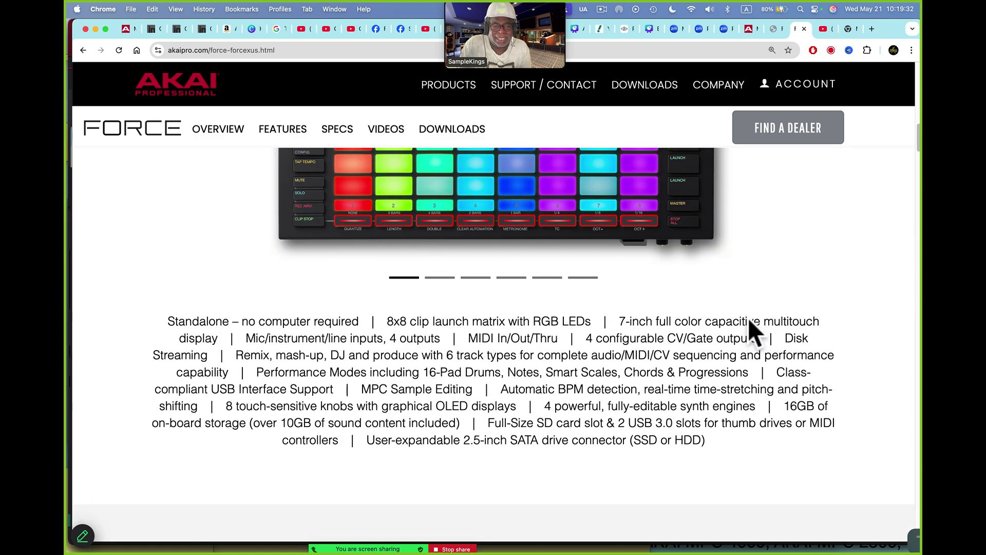
scroll(749, 318, "down", 7)
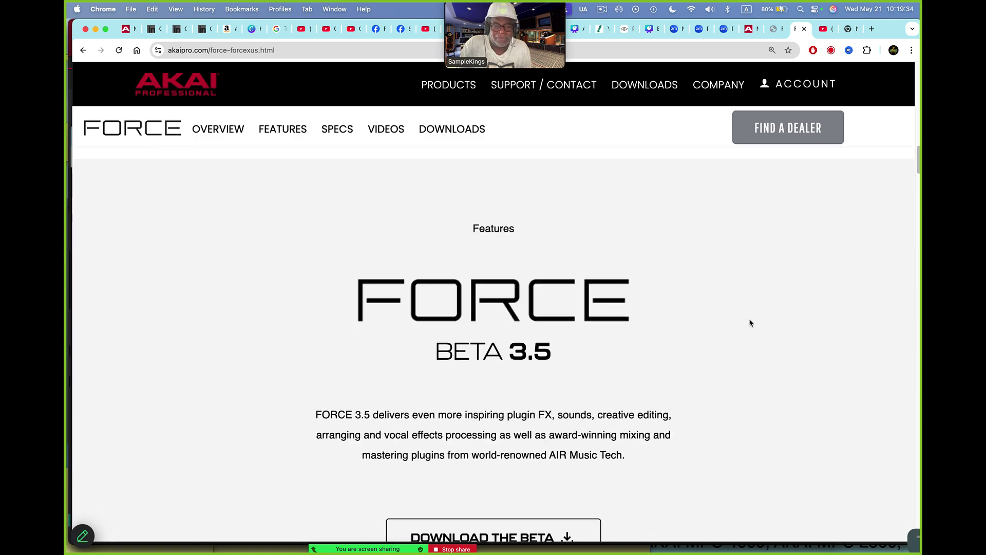
scroll(750, 321, "down", 8)
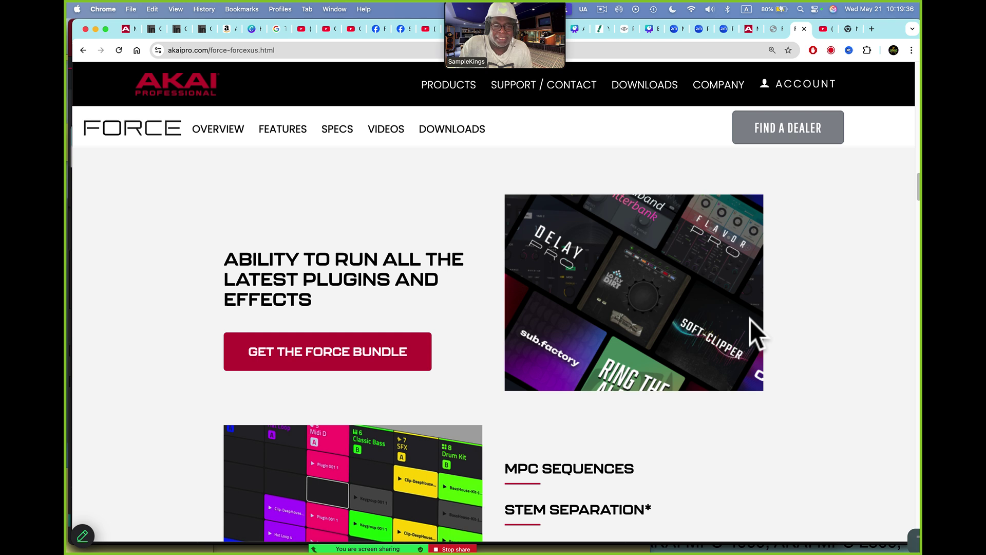
scroll(750, 319, "down", 2)
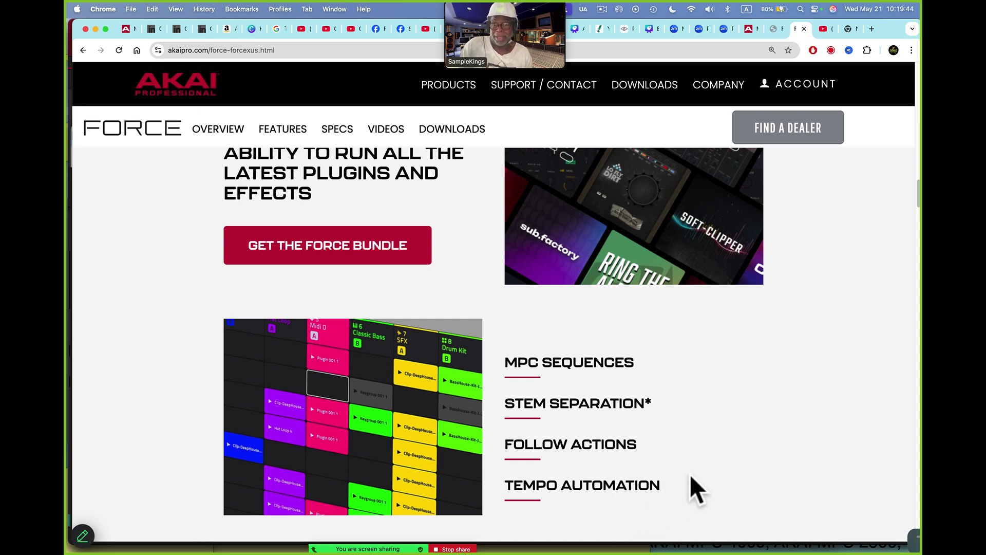
scroll(691, 476, "down", 6)
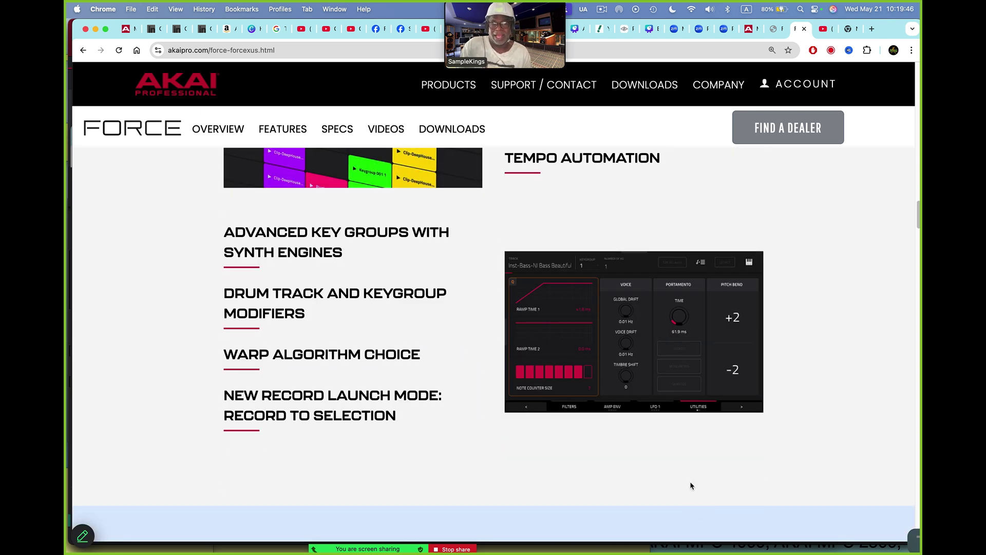
scroll(716, 479, "down", 7)
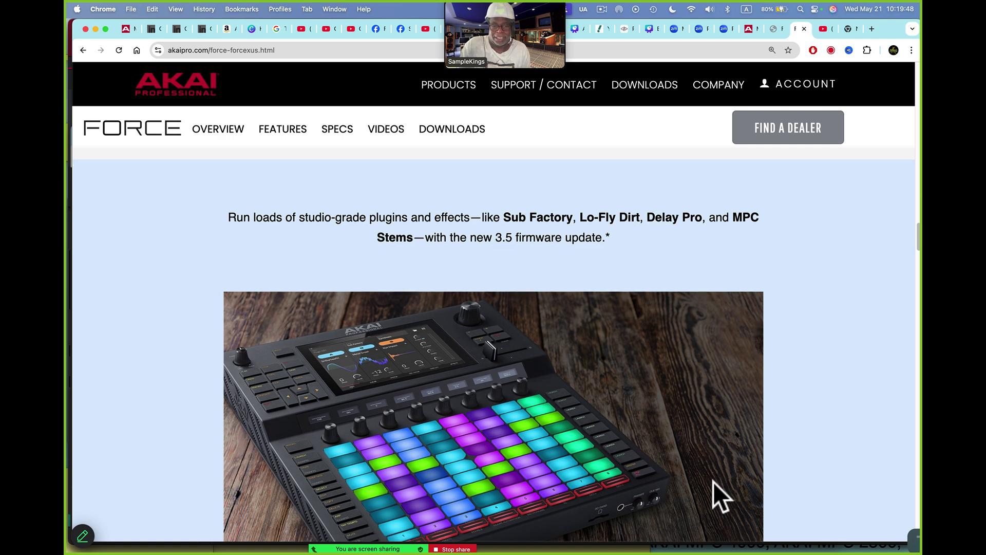
scroll(713, 482, "down", 1)
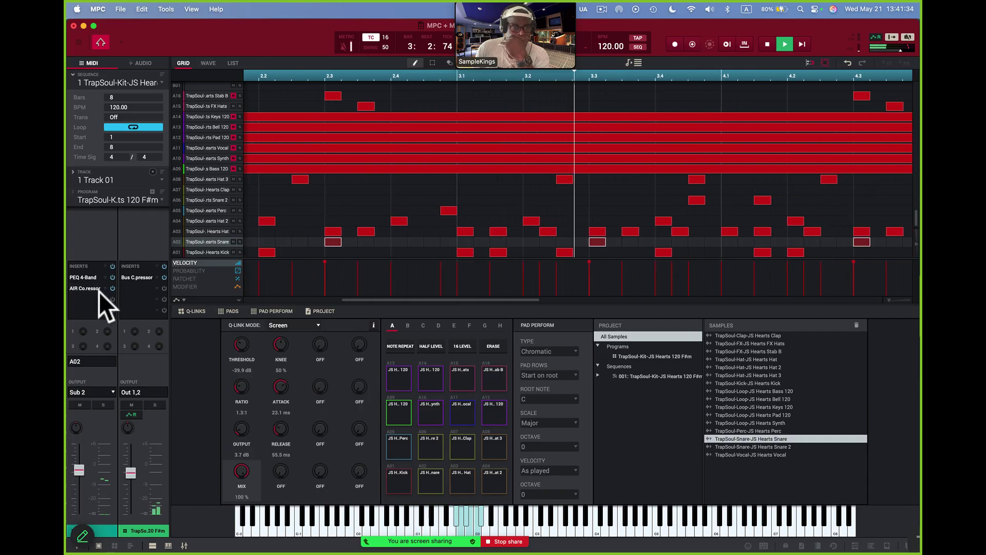
Adjust the mix of the AIR Compressor insert on the A02 snare pad, close the plugin and stop playback.
double_click(88, 289)
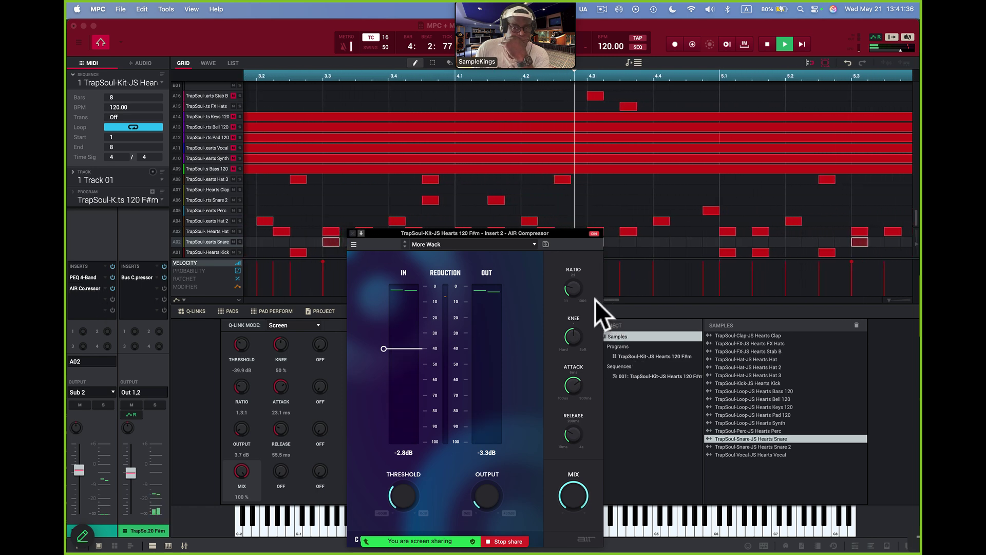
left_click_drag(573, 502, 572, 519)
left_click(352, 234)
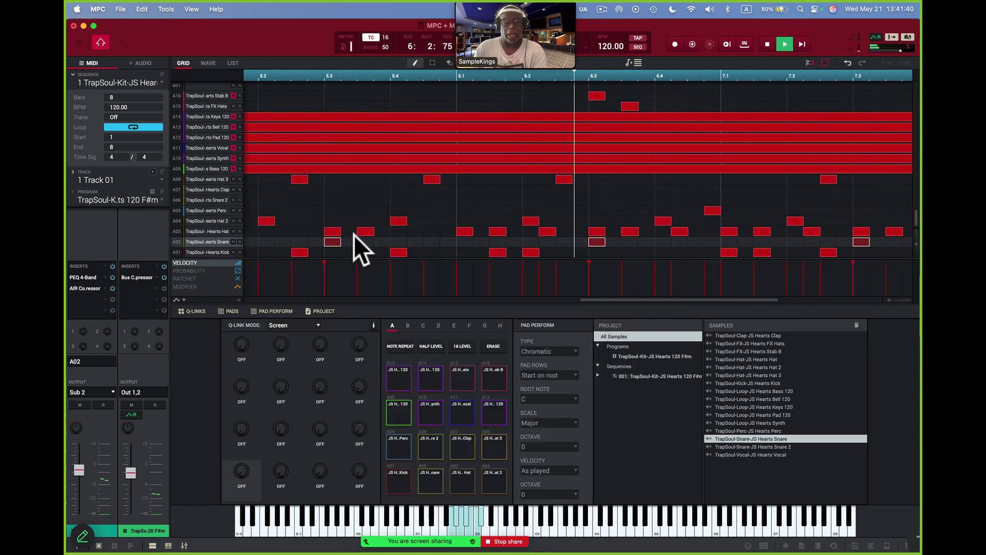
key("space")
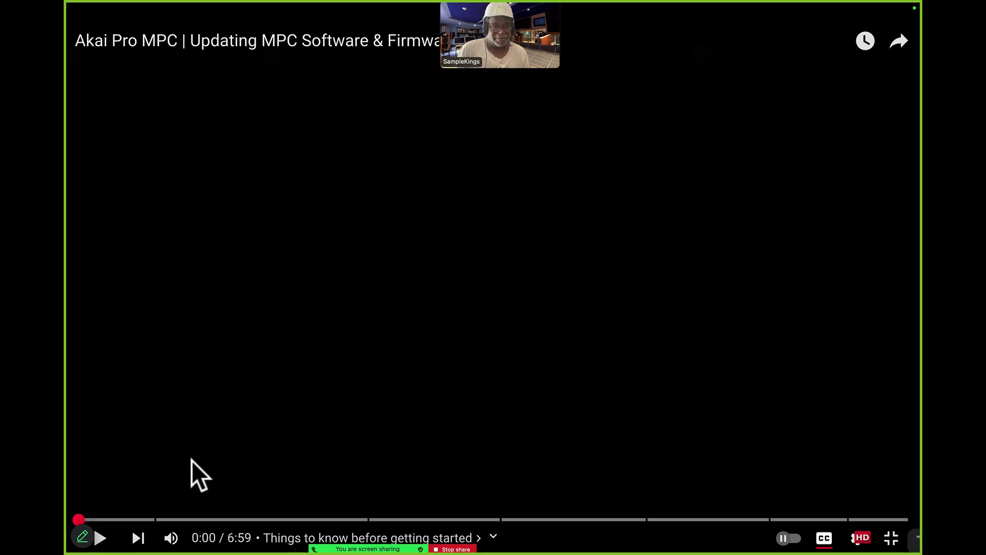
Play the full-screen video on updating MPC software and firmware, and stop the webcam video in the meeting.
left_click(99, 538)
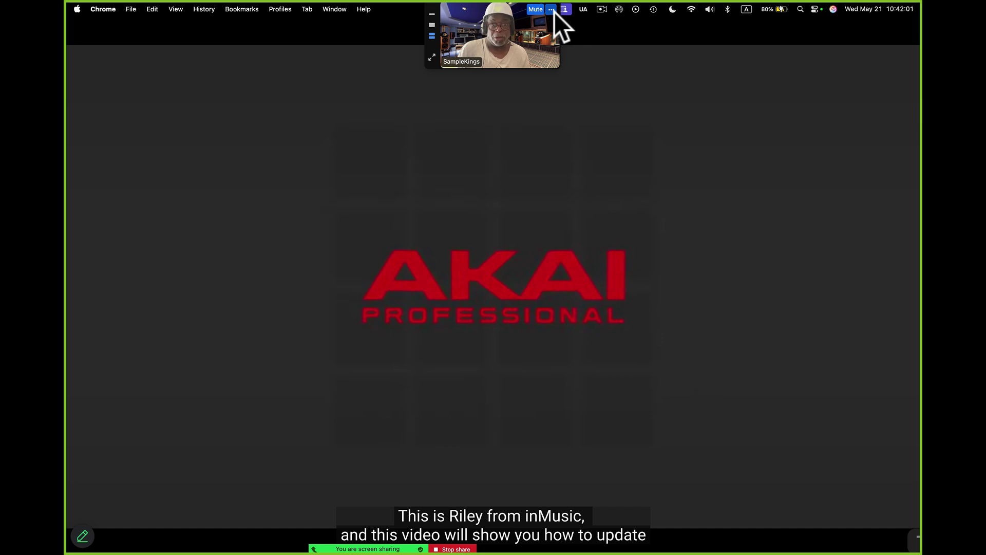
left_click(553, 11)
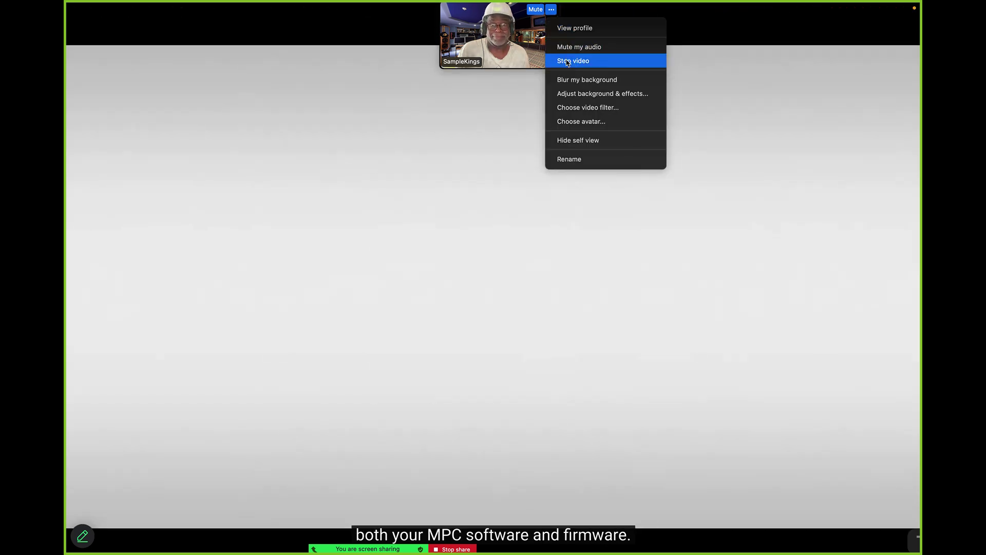
left_click(567, 61)
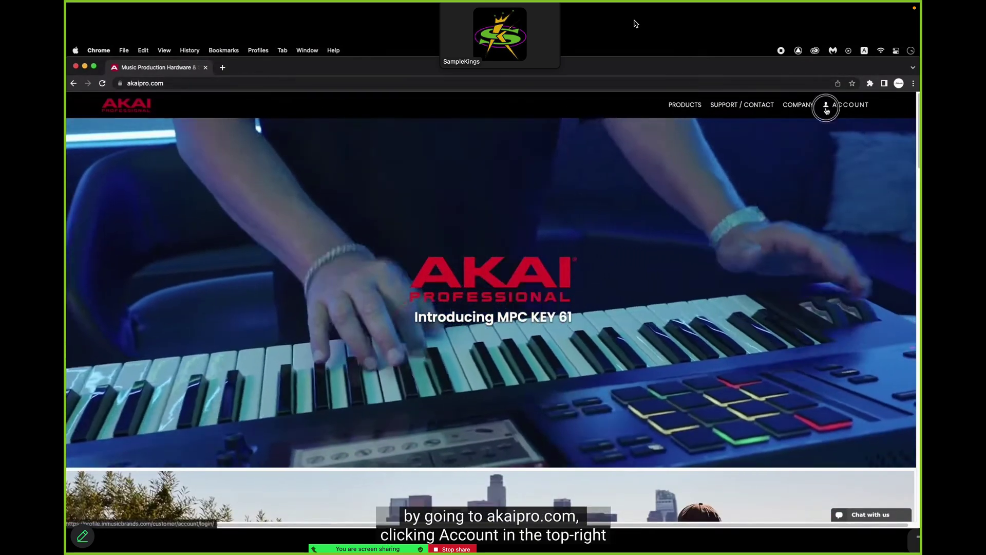
Open the Akai account page and sign in to the inMusic Profile with the account e-mail and password.
left_click(827, 105)
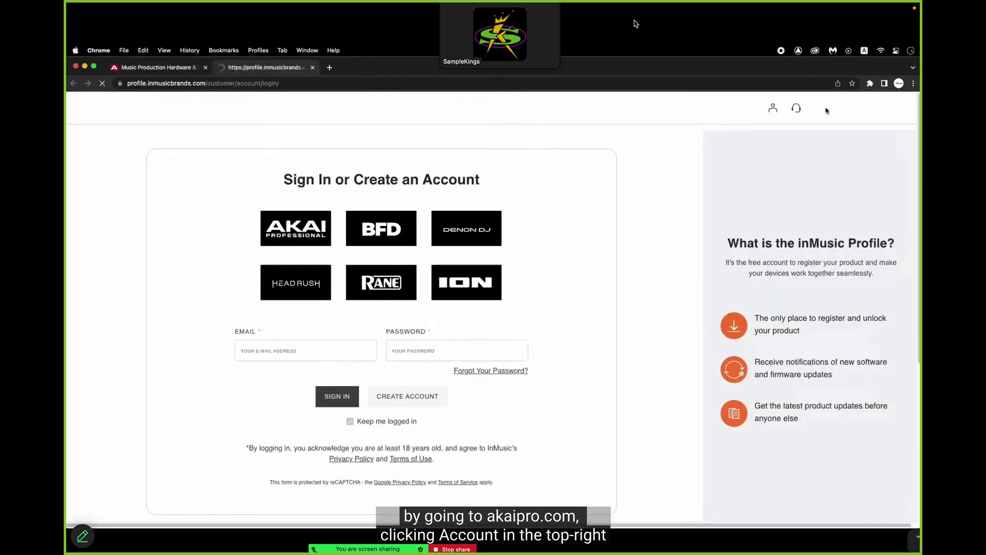
left_click(288, 351)
type("...")
key("Tab")
type("...")
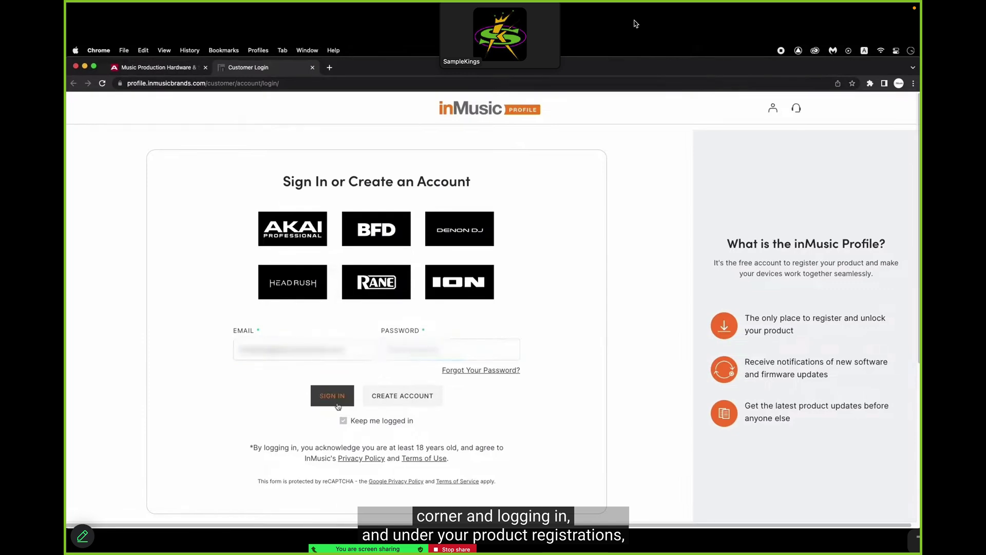
left_click(338, 405)
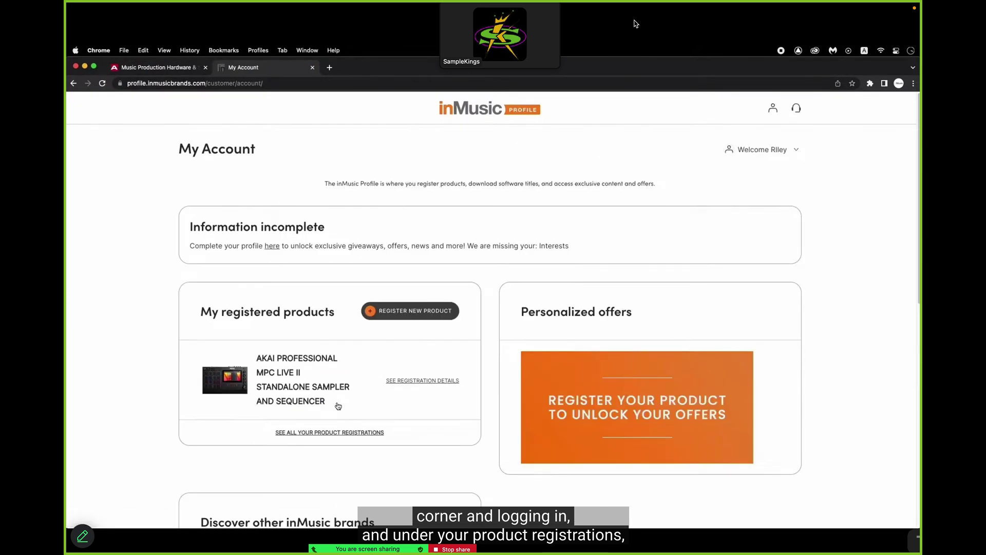
Open the product registrations and show the downloads for the Akai Professional MPC Live II.
left_click(319, 395)
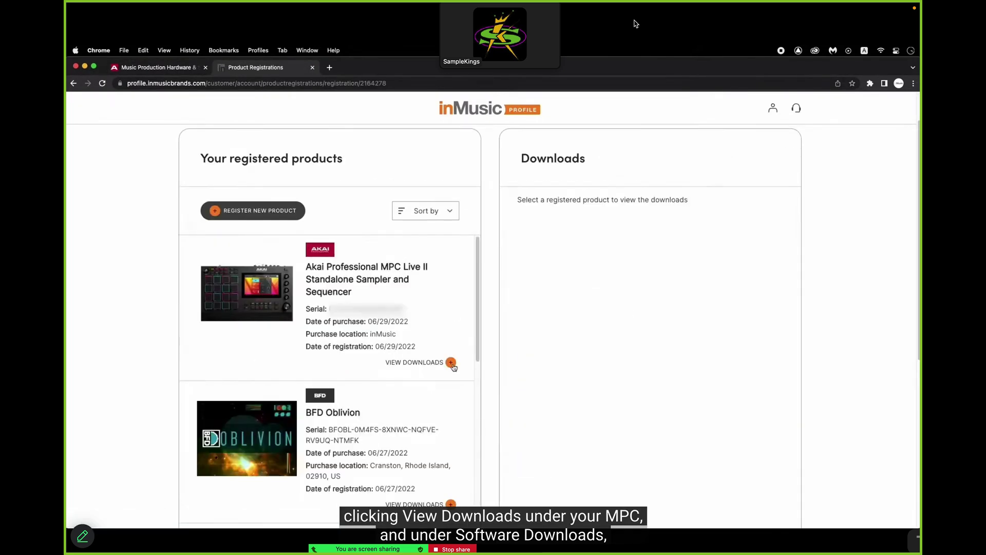
left_click(452, 363)
scroll(660, 361, "down", 1)
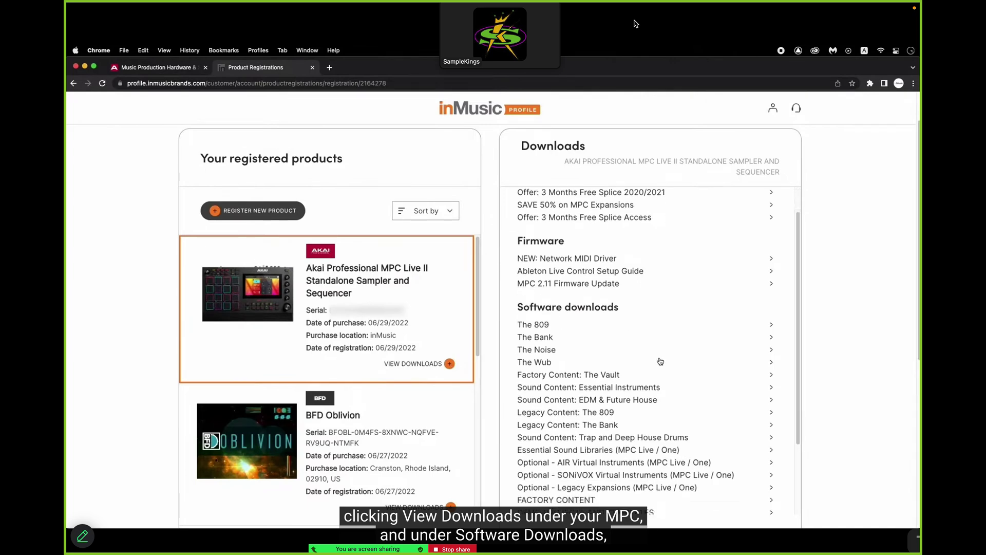
Expand MPC 2.11 Desktop Software in the software downloads and download the MPC 2 Installer (MAC).
scroll(660, 362, "down", 3)
left_click(613, 492)
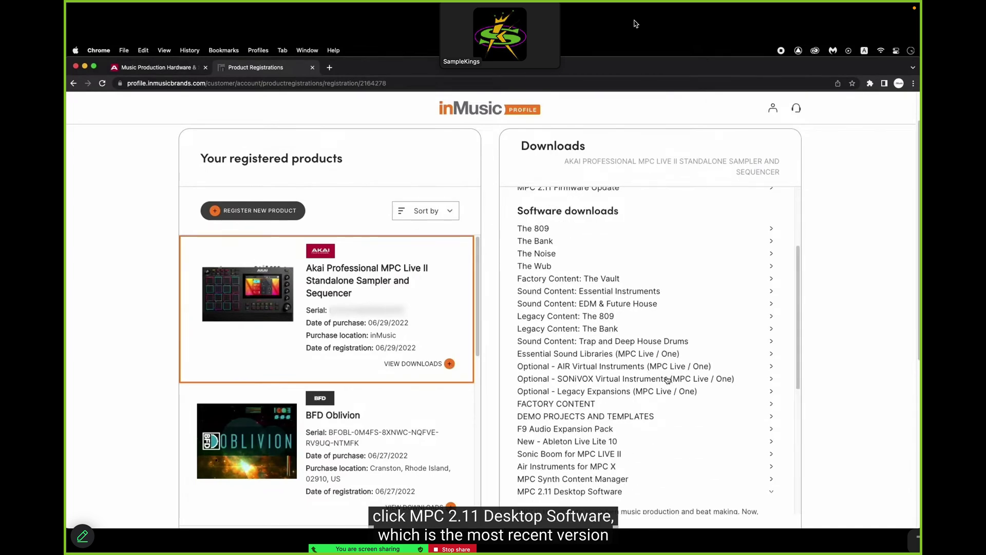
scroll(668, 380, "down", 5)
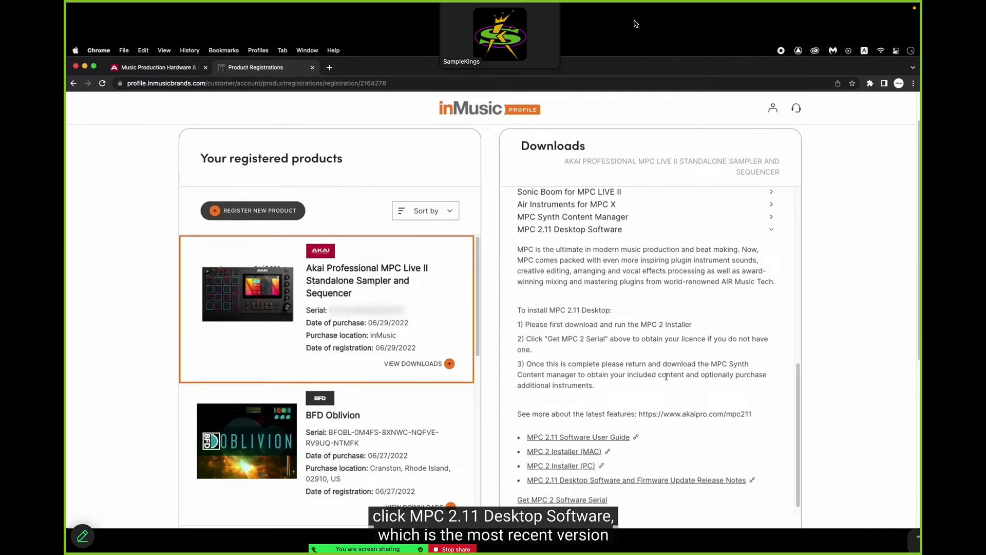
left_click(559, 452)
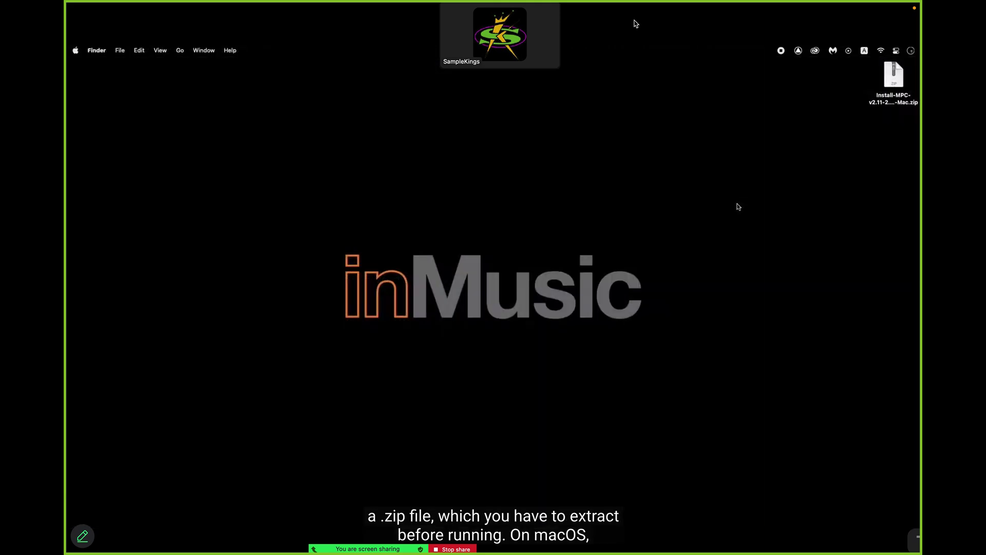
Extract the Mac installer zip on the desktop and open the MPC-Installer-2.11.2.2 folder.
double_click(894, 76)
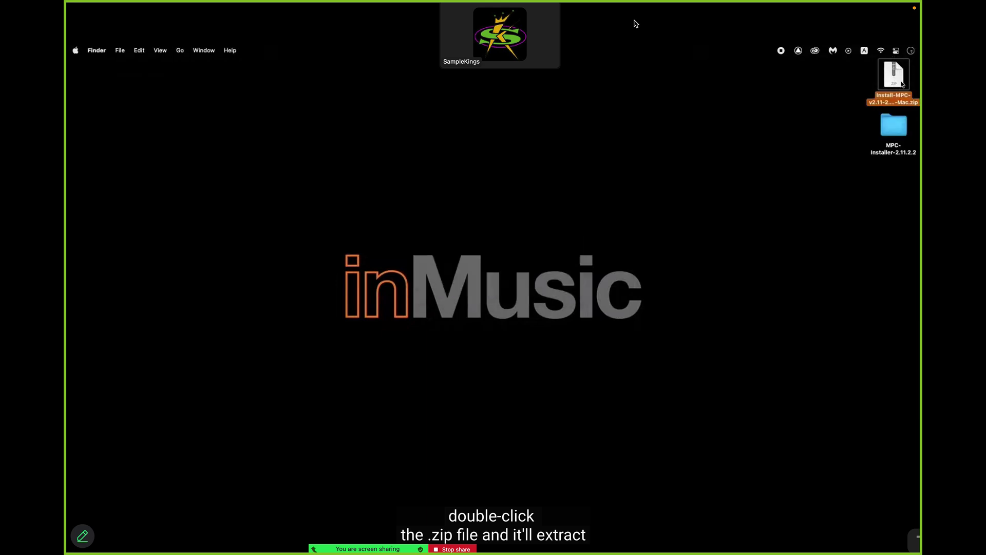
double_click(892, 133)
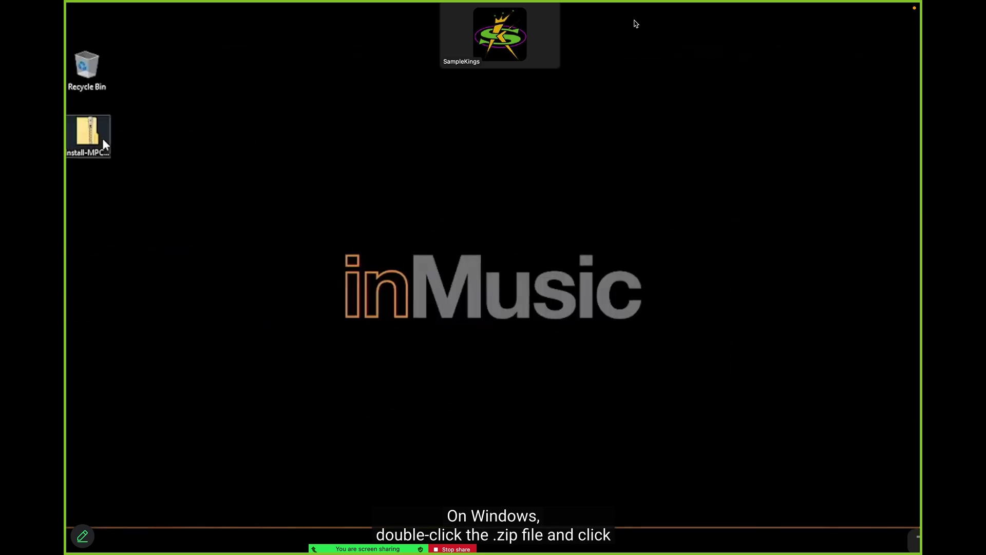
On the Windows desktop, open the Install-MPC zip file and extract its two items to the desktop.
double_click(99, 138)
left_click_drag(568, 260, 178, 276)
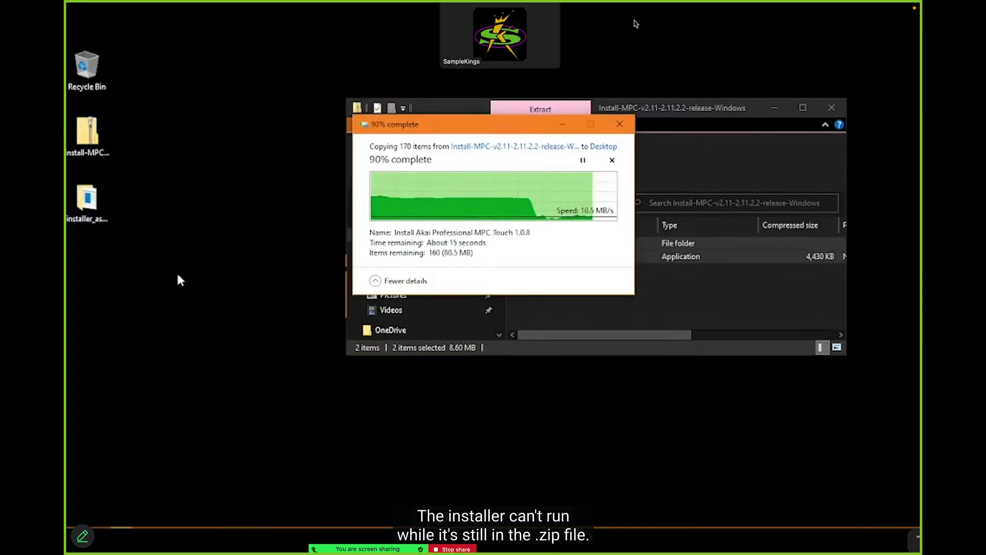
Run Install MPC 2.11.2.2 on the Mac and choose the MPC Live II as the device to set up.
left_click(570, 252)
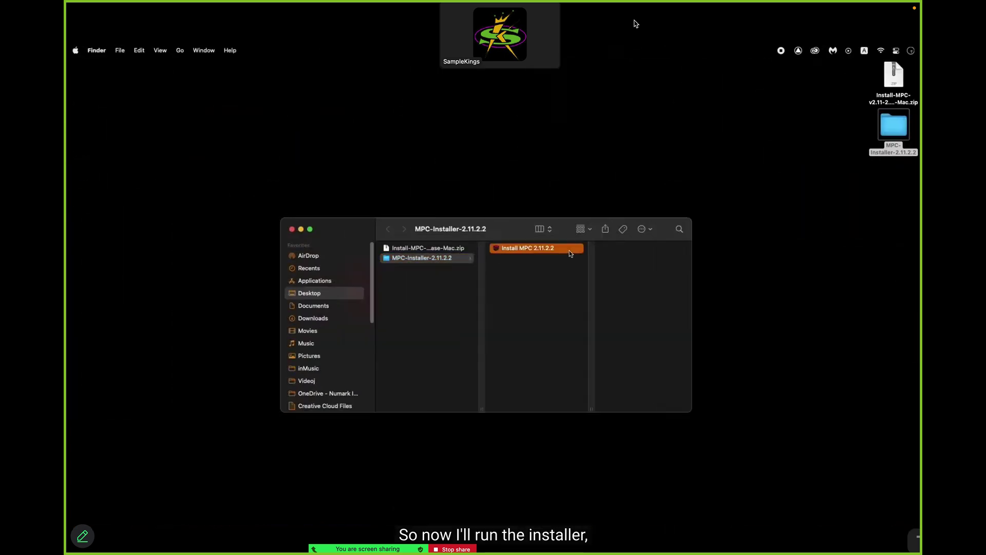
double_click(569, 250)
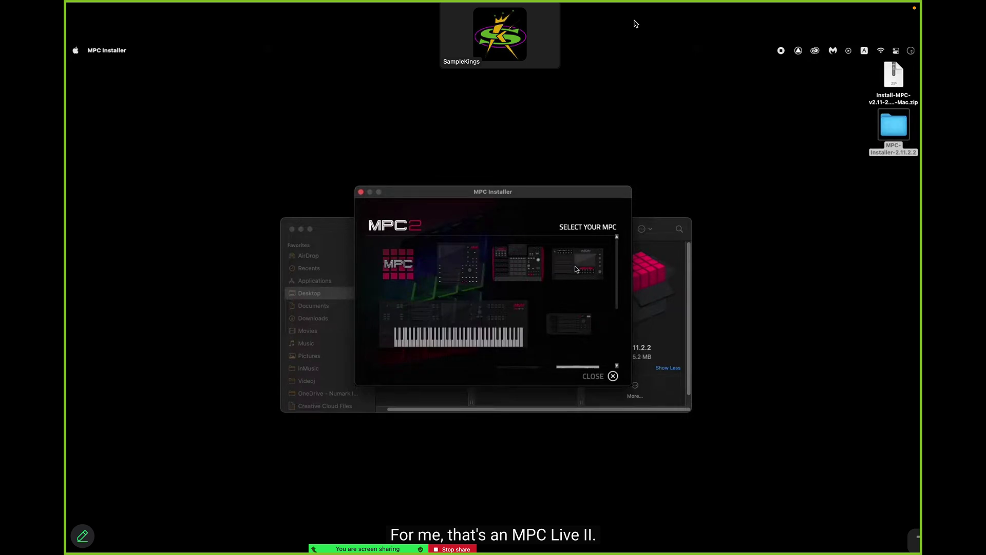
left_click(576, 269)
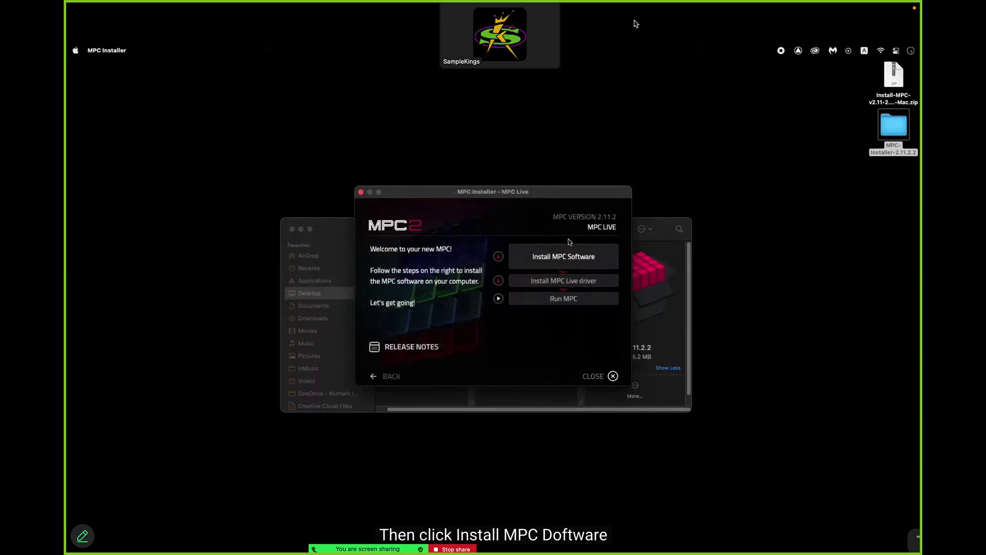
Install the MPC software, agreeing to the license and keeping the default packages, and close the finished installer.
left_click(608, 256)
left_click(603, 340)
left_click(603, 340)
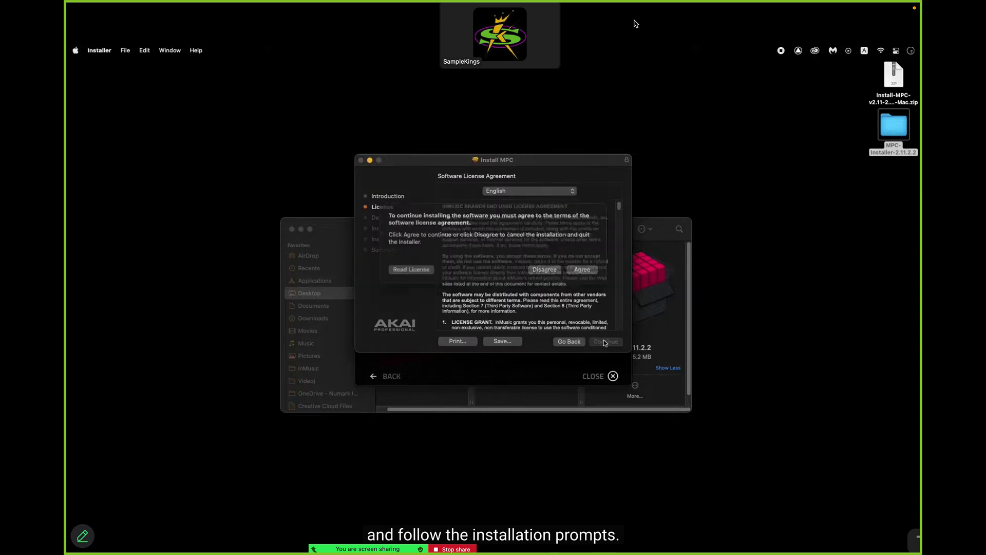
left_click(588, 278)
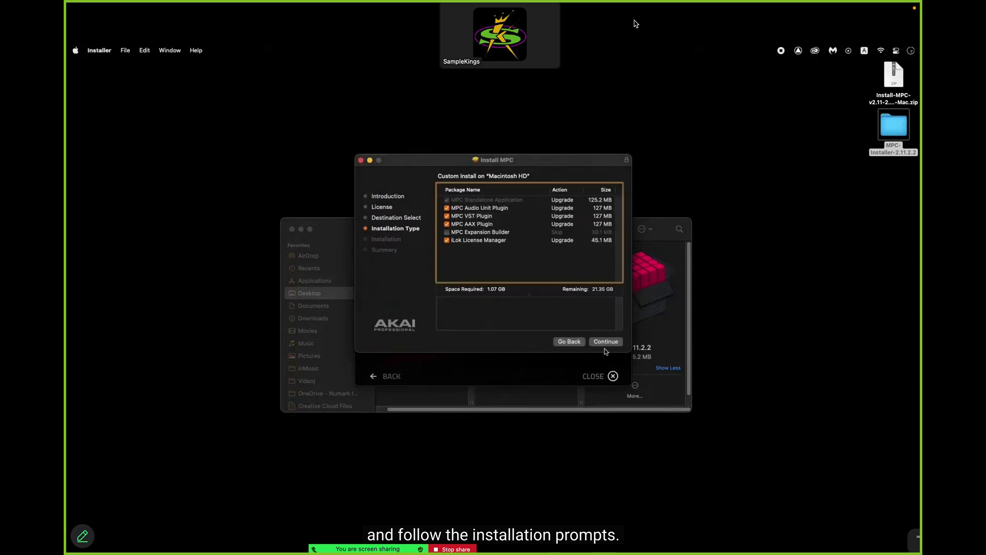
left_click(606, 342)
left_click(605, 342)
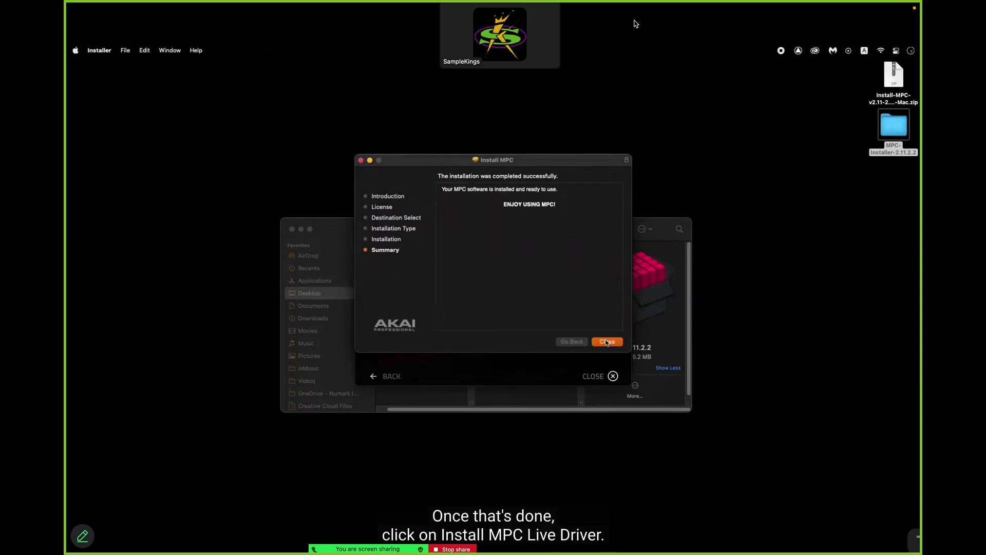
left_click(606, 342)
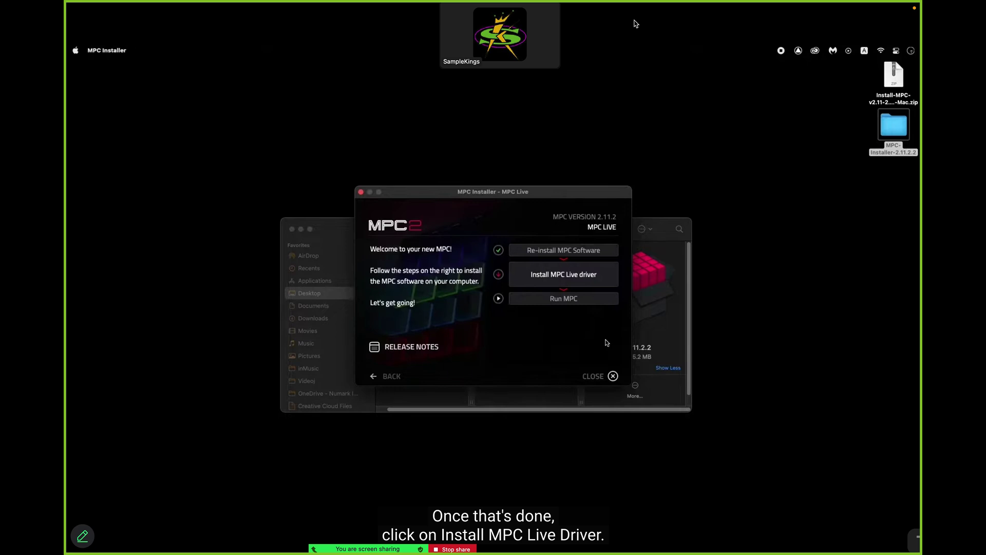
Start the MPC Live driver installation from the MPC Installer.
left_click(609, 278)
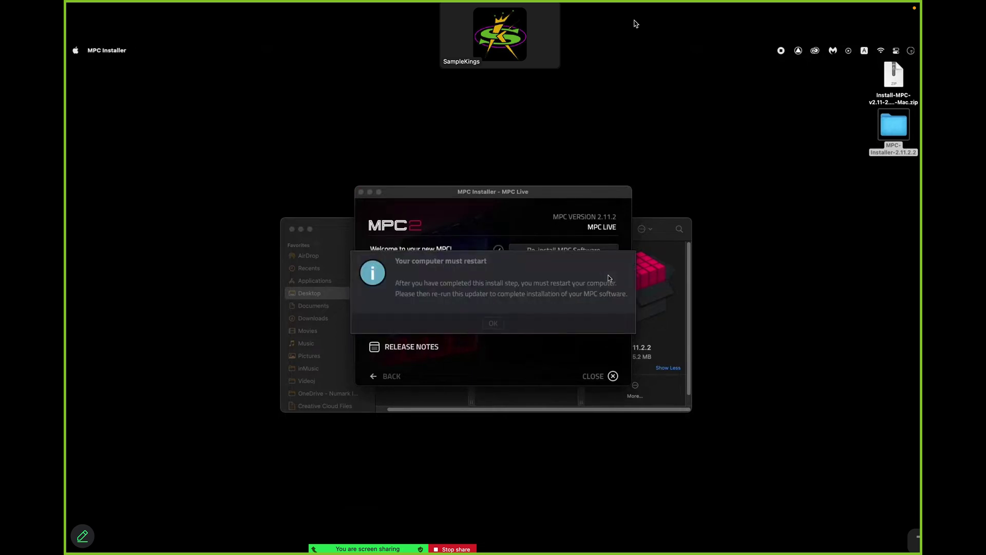